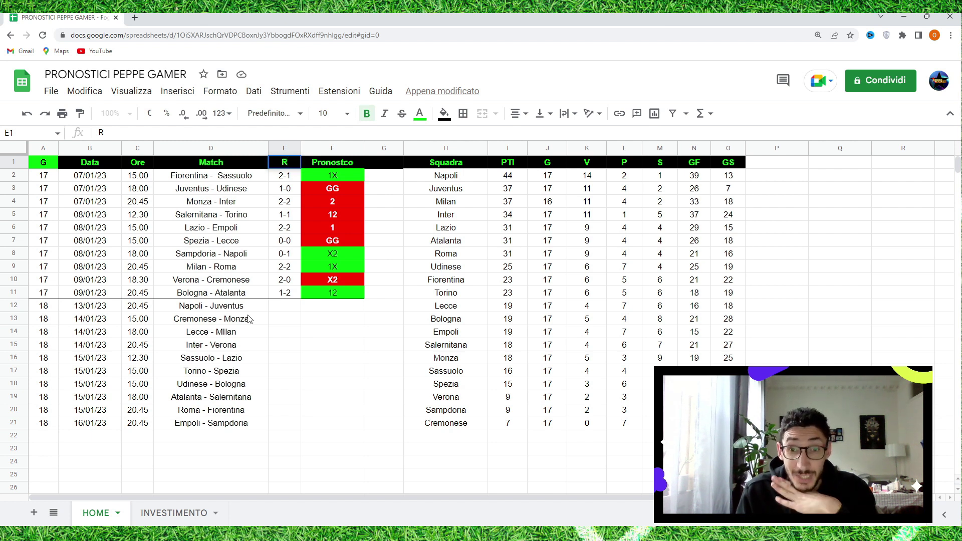
# Step: Enter the prediction GG for the Napoli - Juventus match in cell F12
pyautogui.click(205, 307)
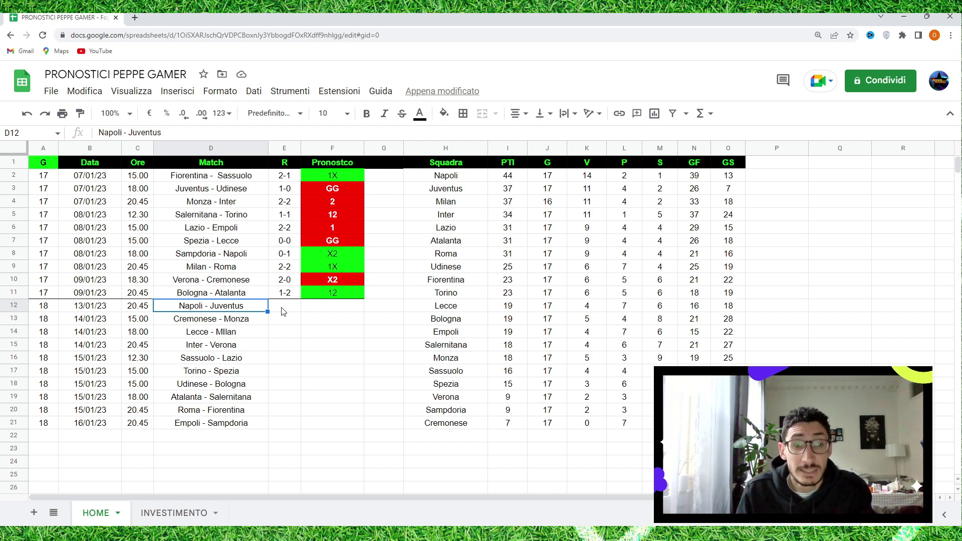
pyautogui.click(330, 309)
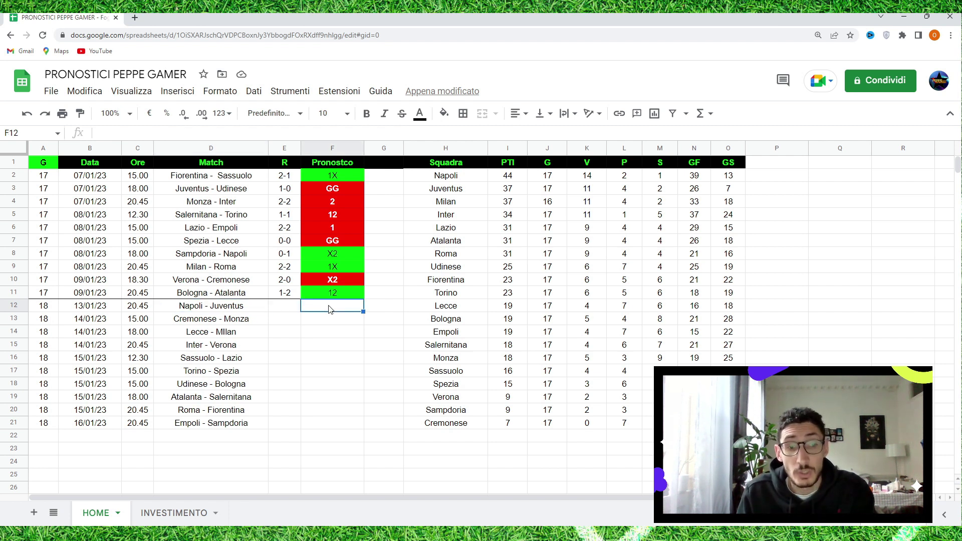
pyautogui.write('GG')
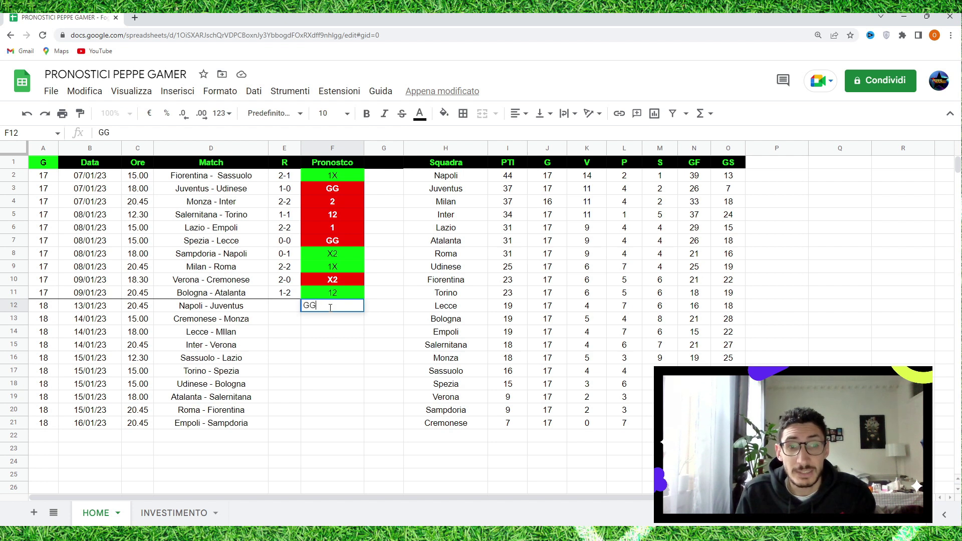
pyautogui.click(339, 350)
# Step: Centre-align the matchday 18 prediction cells F12:F21 horizontally
pyautogui.moveTo(326, 308); pyautogui.dragTo(332, 429)
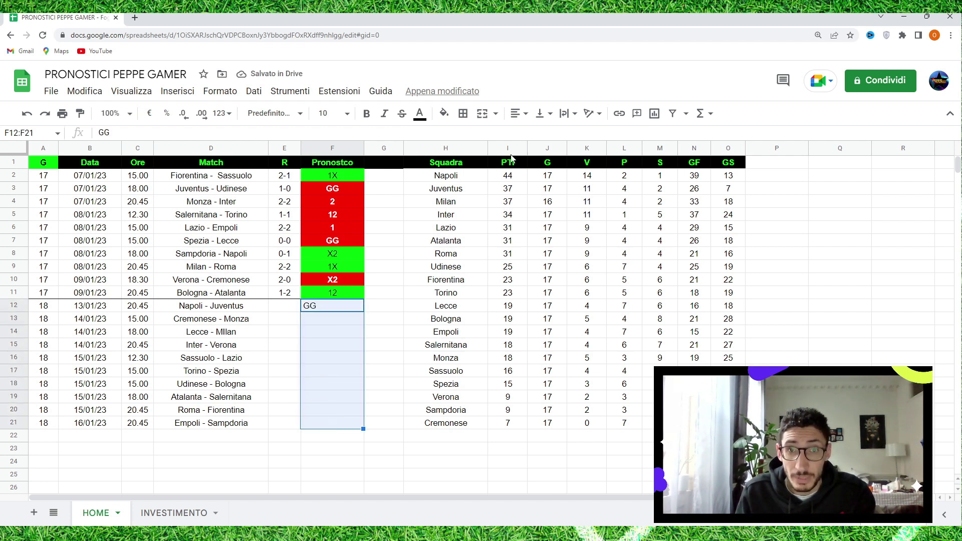
pyautogui.click(517, 121)
pyautogui.click(537, 150)
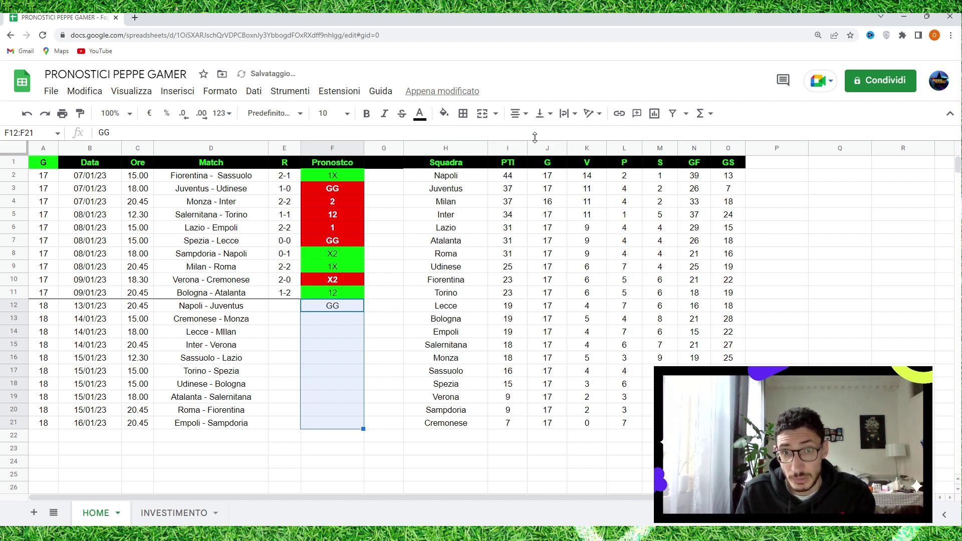
pyautogui.click(407, 336)
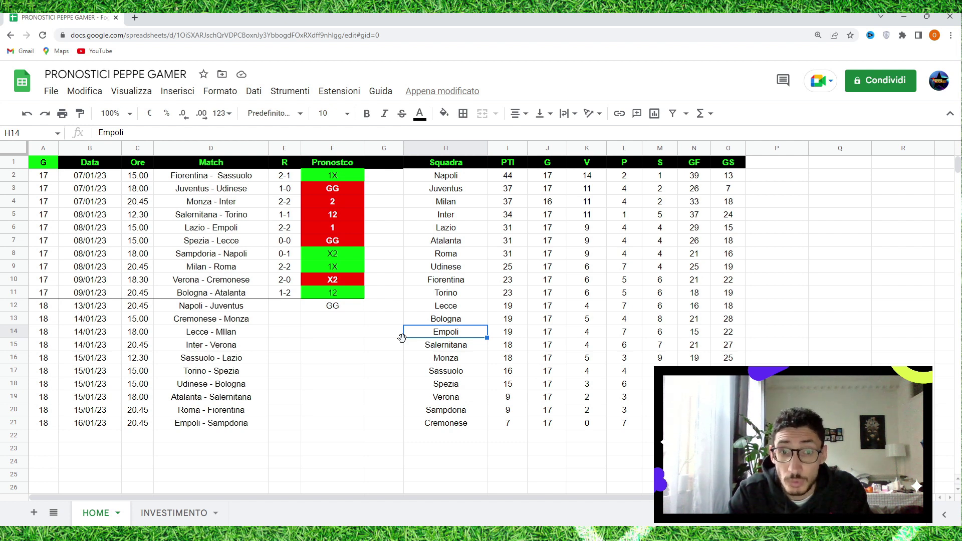
# Step: Enter the prediction X2 for the Cremonese - Monza match in cell F13
pyautogui.click(446, 359)
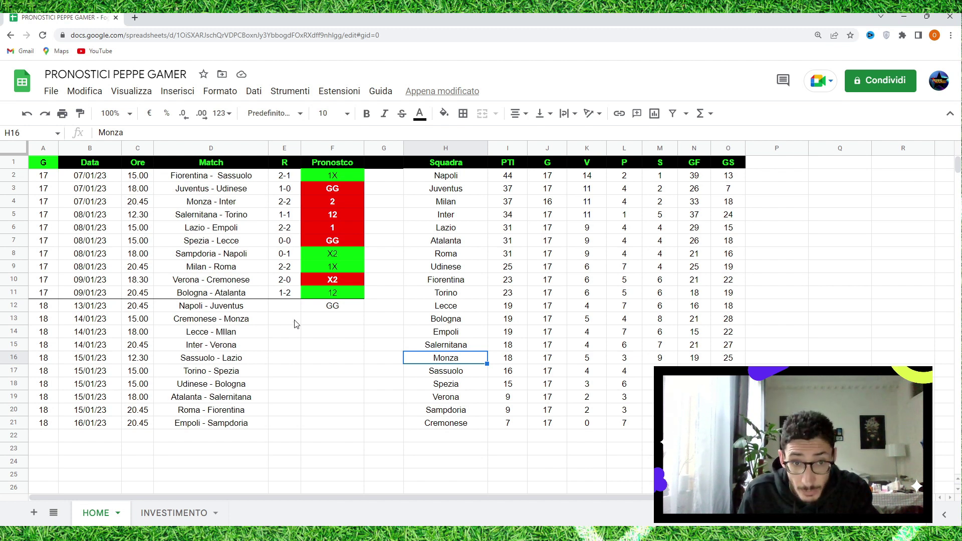
pyautogui.click(334, 322)
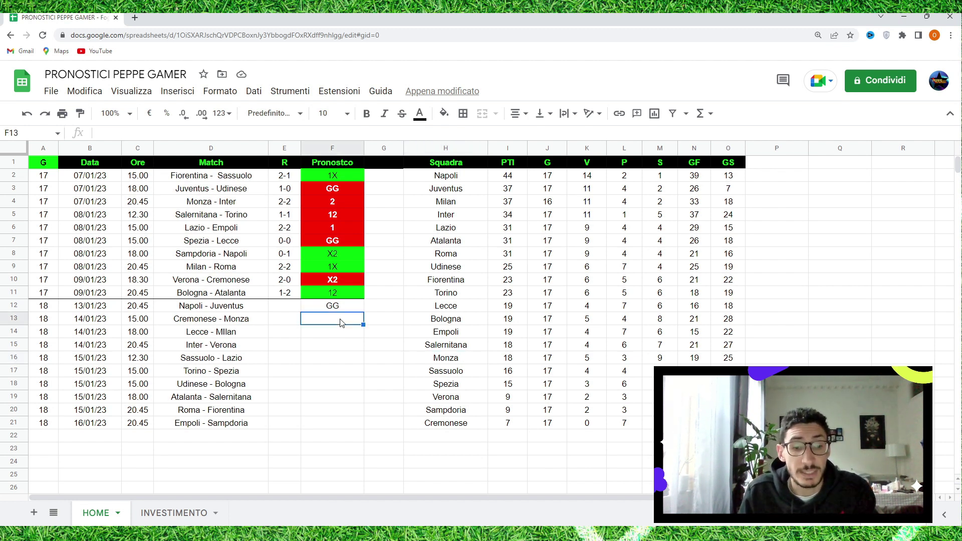
pyautogui.write('X2')
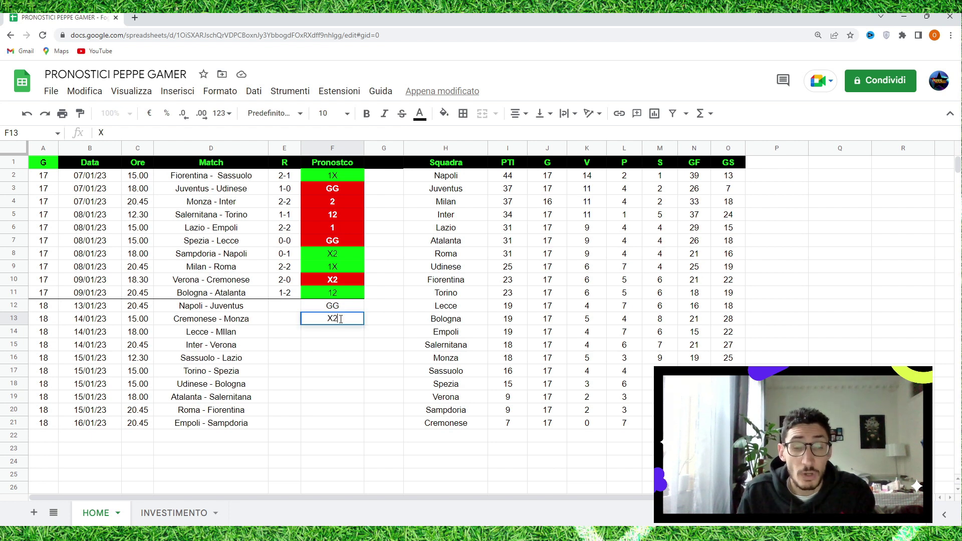
pyautogui.click(341, 365)
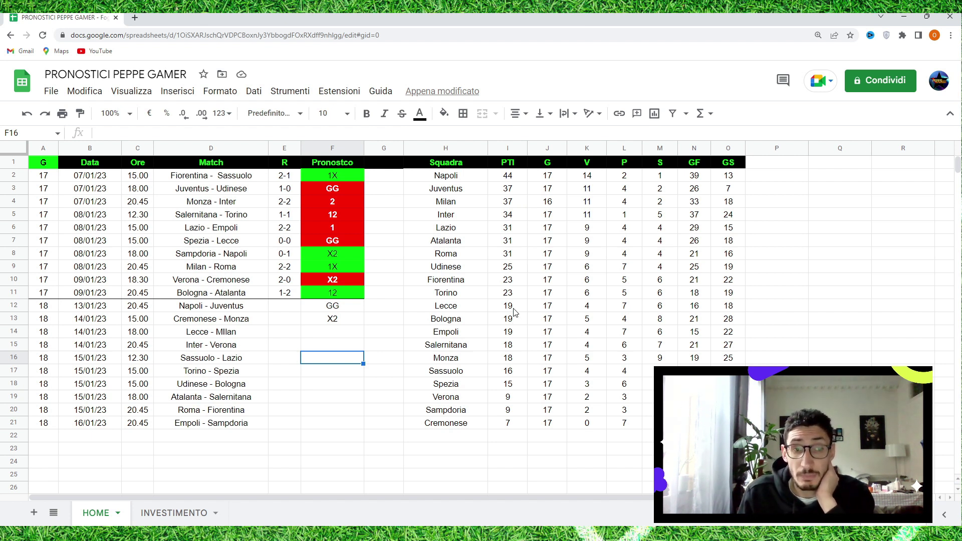
# Step: Enter the predictions X2 for Lecce - Milan in F14 and 1 for Inter - Verona in F15
pyautogui.click(336, 335)
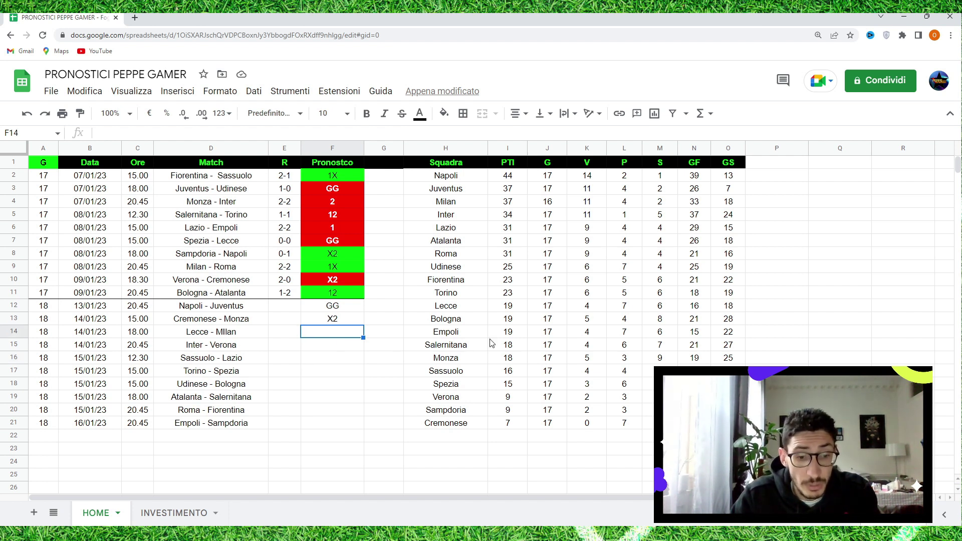
pyautogui.write('X2')
pyautogui.press('Return')
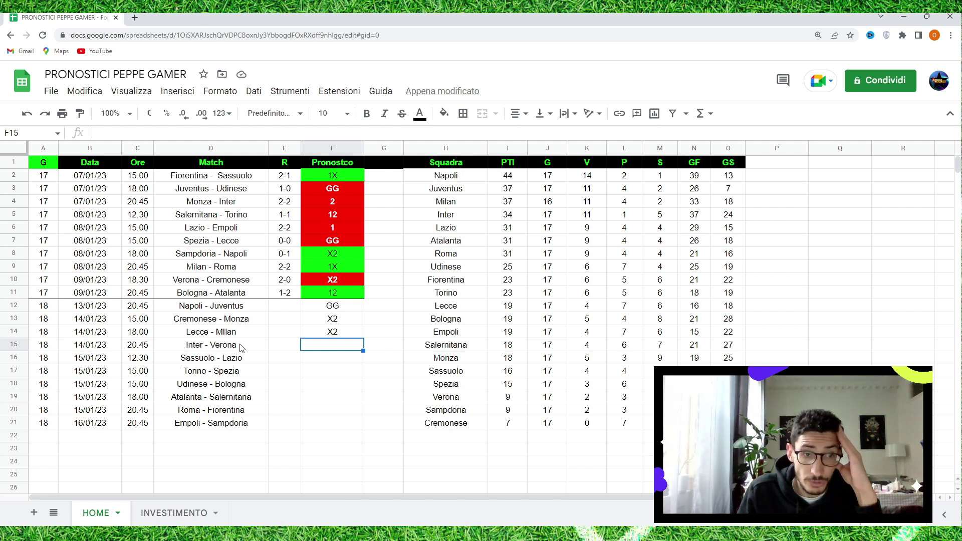
pyautogui.write('1')
pyautogui.press('Return')
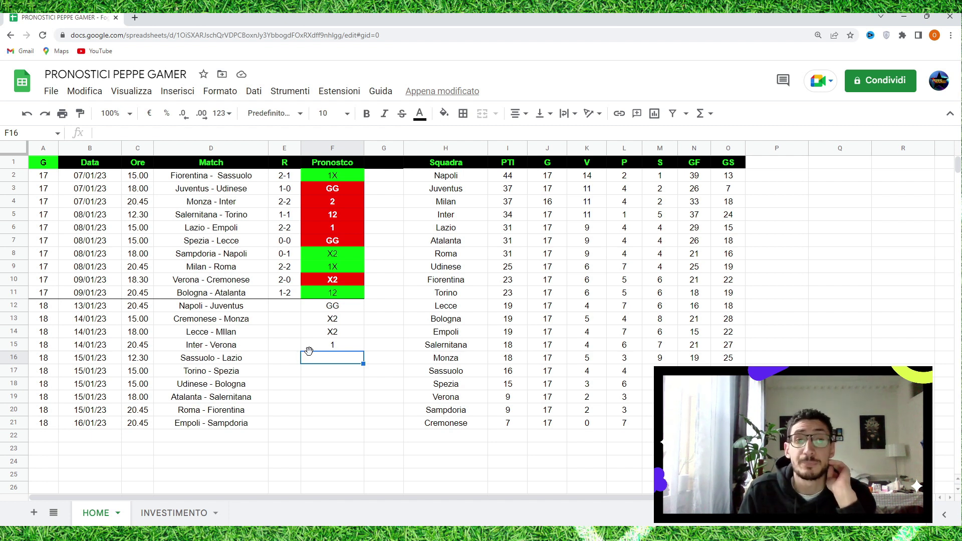
# Step: Enter the predictions GG for Sassuolo - Lazio in F16 and 1X for Torino - Spezia in F17
pyautogui.click(194, 349)
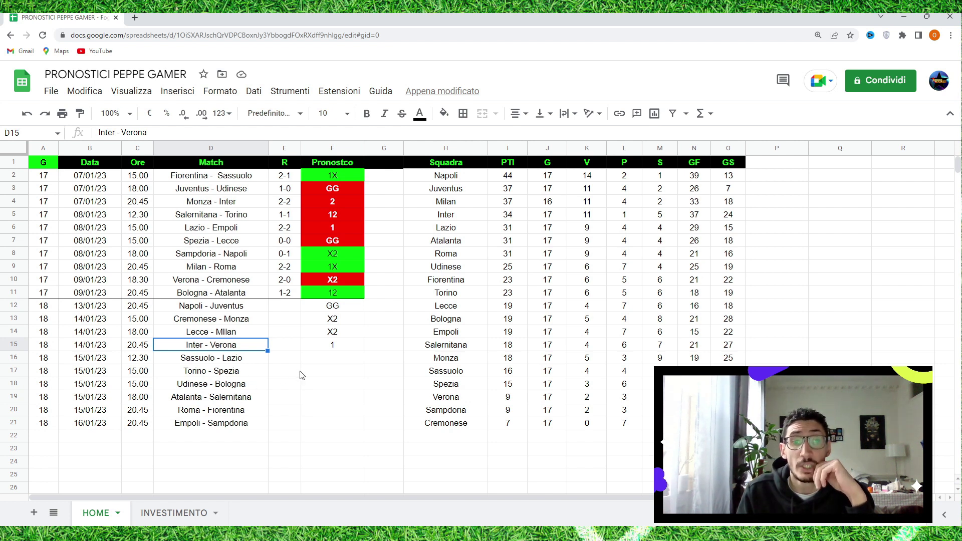
pyautogui.click(340, 361)
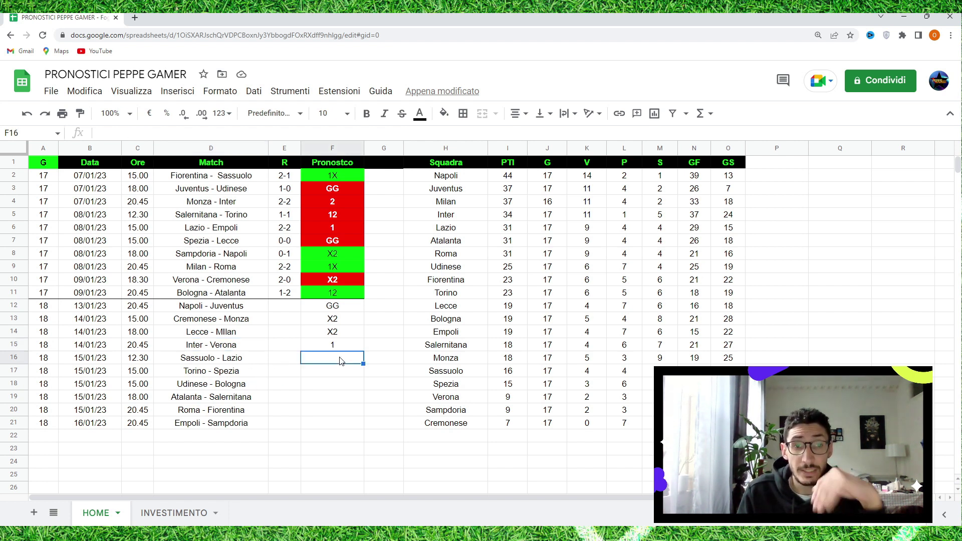
pyautogui.write('GG')
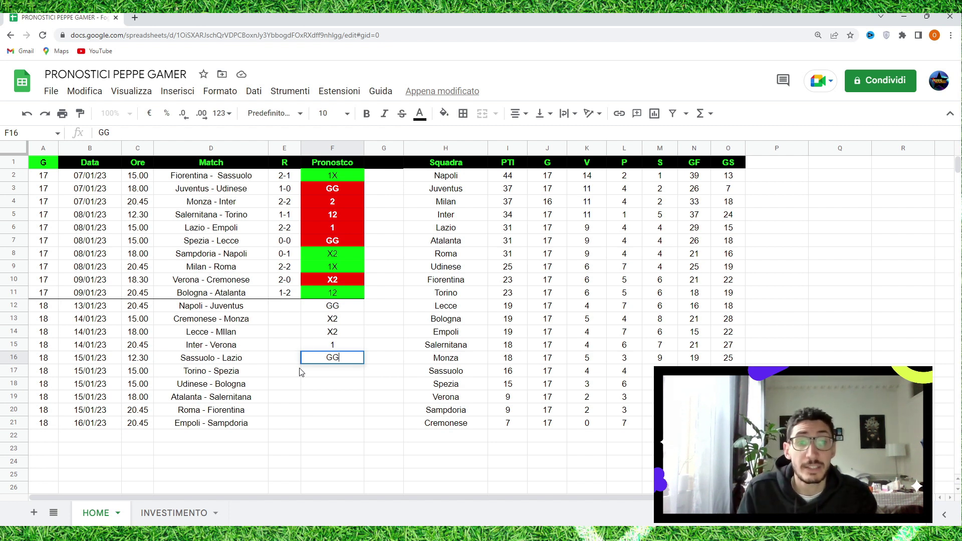
pyautogui.click(327, 376)
pyautogui.write('1X')
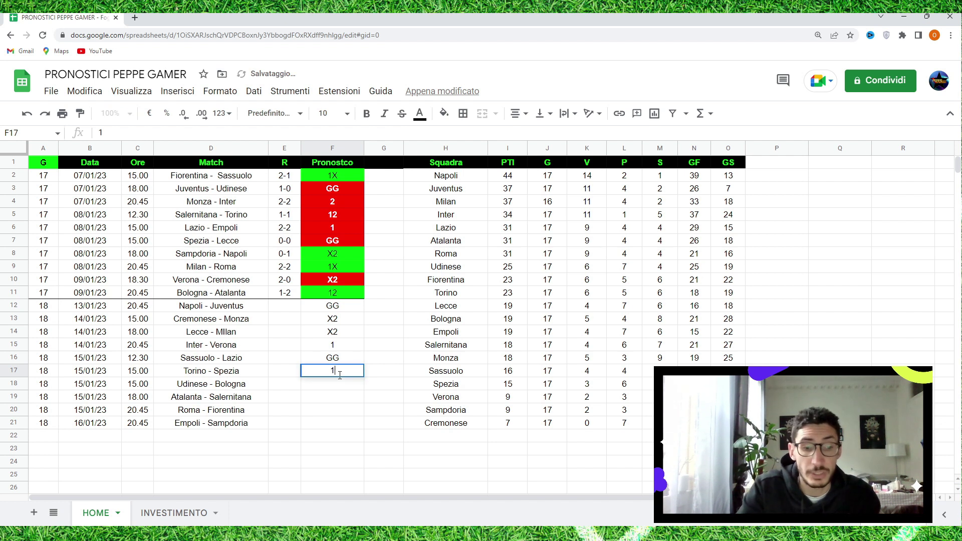
pyautogui.click(330, 401)
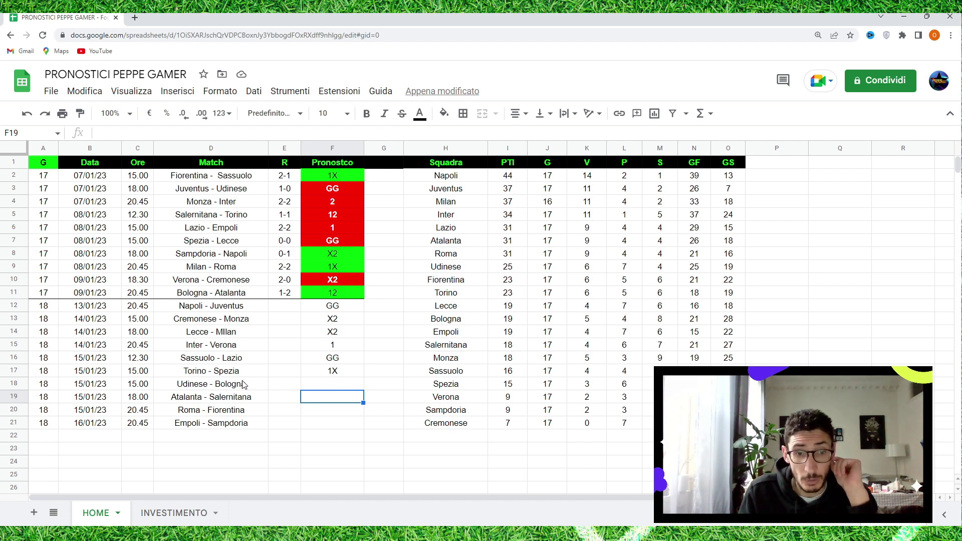
# Step: Enter the predictions 12 for Udinese - Bologna in F18 and 1X for Atalanta - Salernitana in F19
pyautogui.click(314, 389)
pyautogui.write('12')
pyautogui.press('Return')
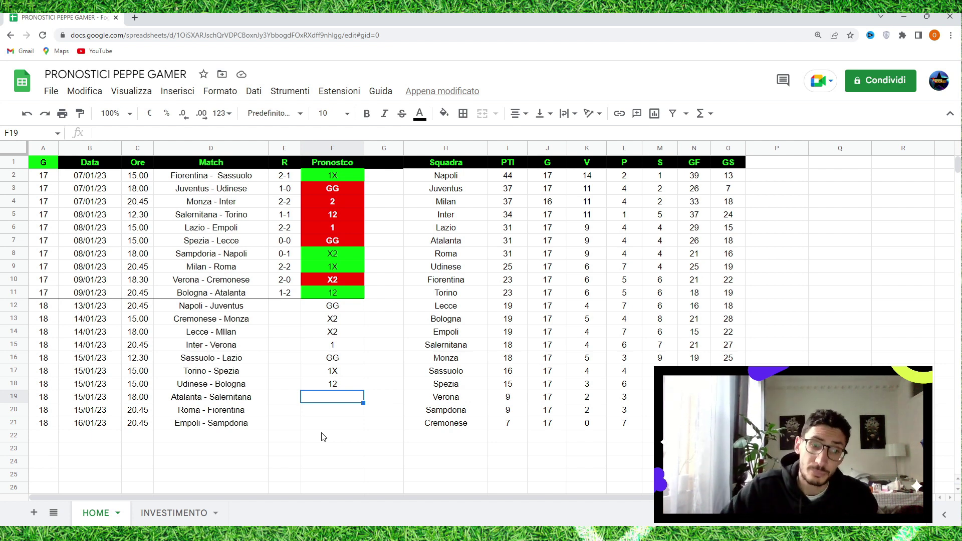
pyautogui.write('1X')
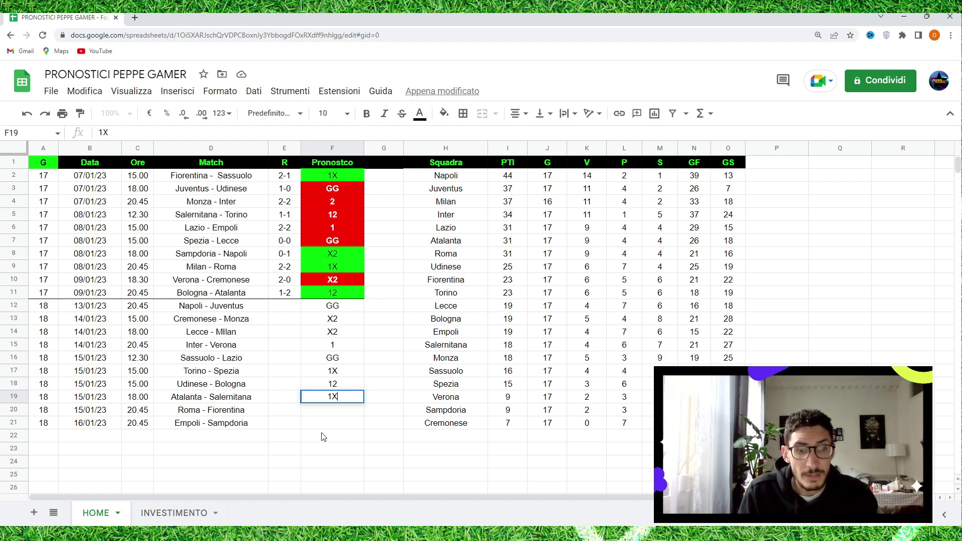
# Step: Enter the predictions GG for Roma - Fiorentina in F20 and 12 for Empoli - Sampdoria in F21
pyautogui.click(338, 418)
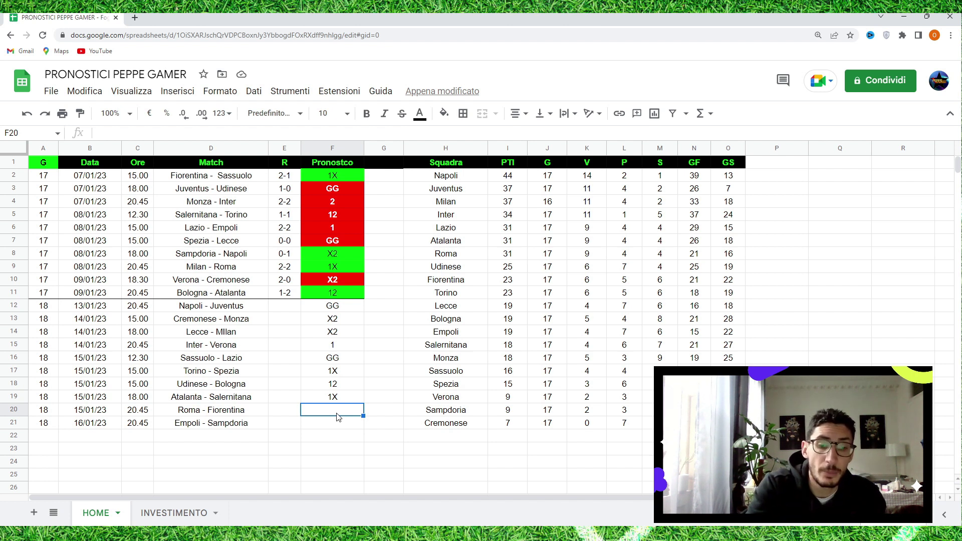
pyautogui.write('GG')
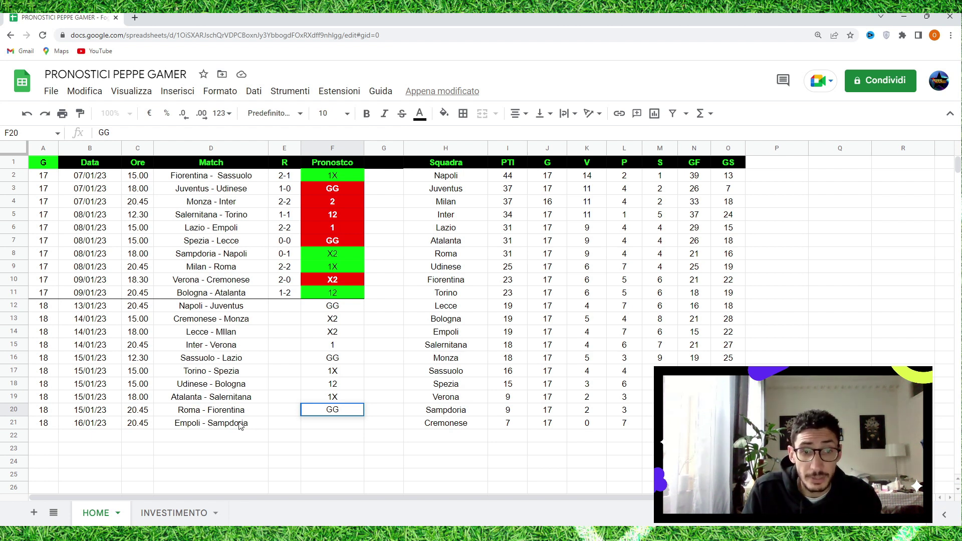
pyautogui.click(383, 398)
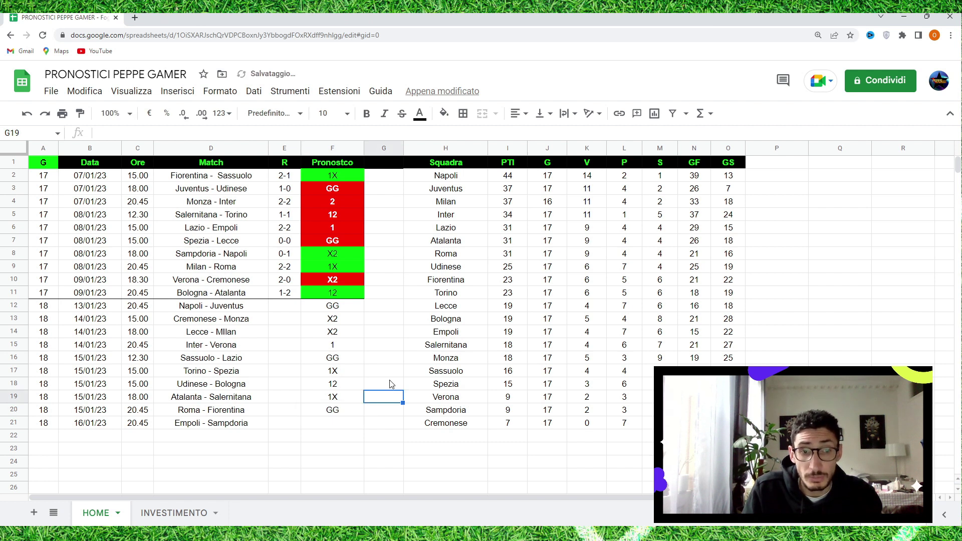
pyautogui.scroll(-1, 391, 384)
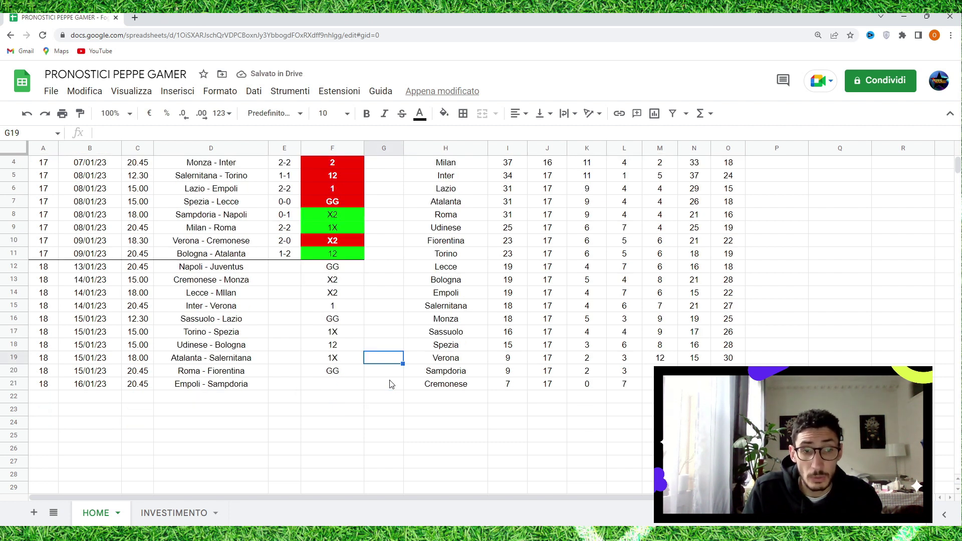
pyautogui.scroll(1, 391, 384)
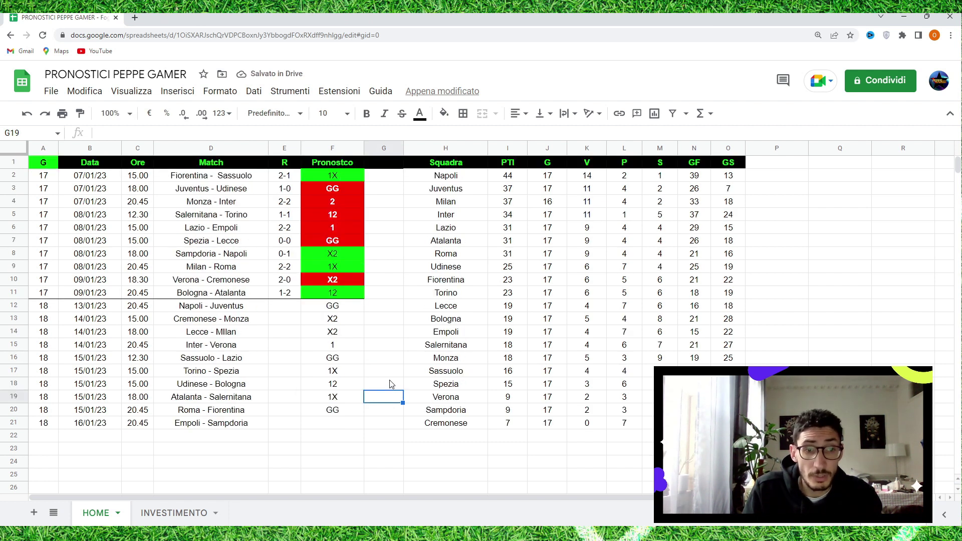
pyautogui.click(335, 426)
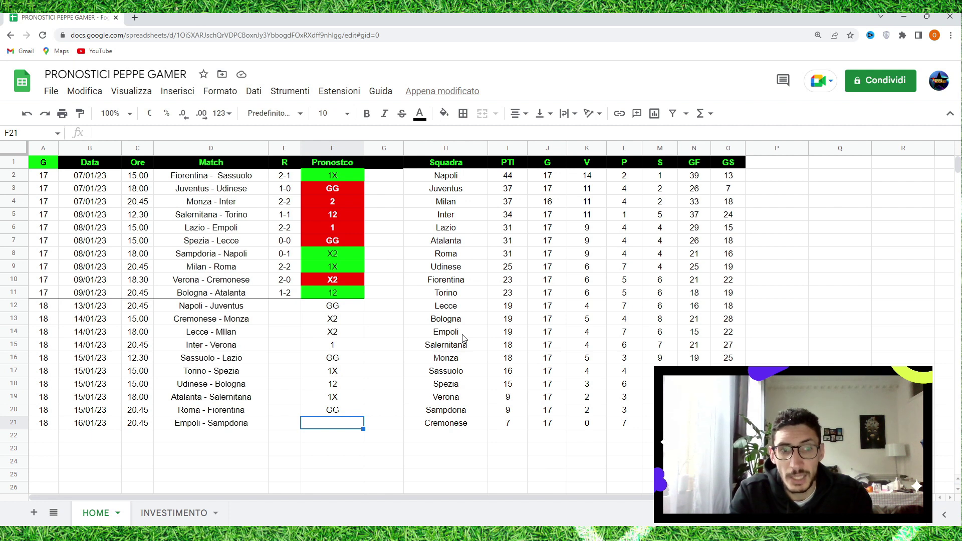
pyautogui.write('12')
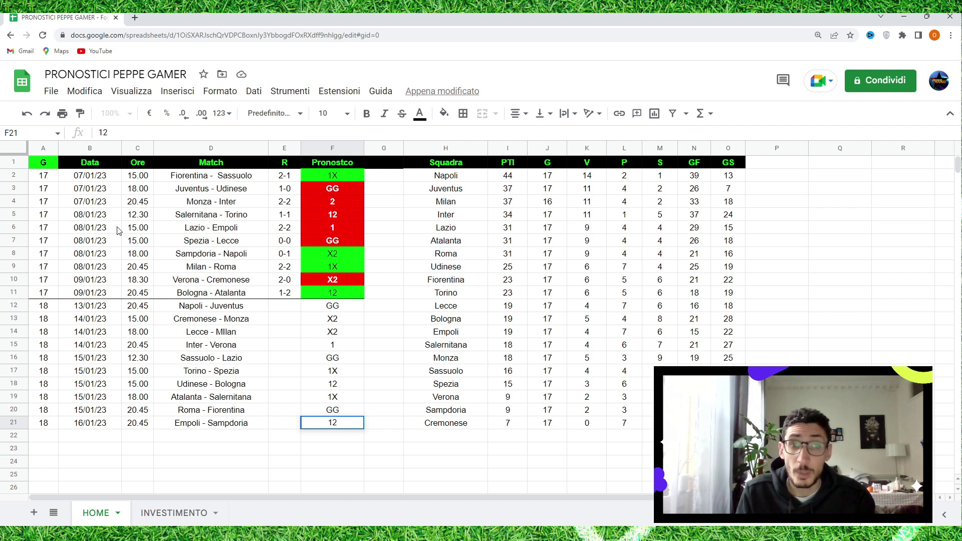
pyautogui.click(356, 189)
pyautogui.click(351, 201)
pyautogui.click(346, 215)
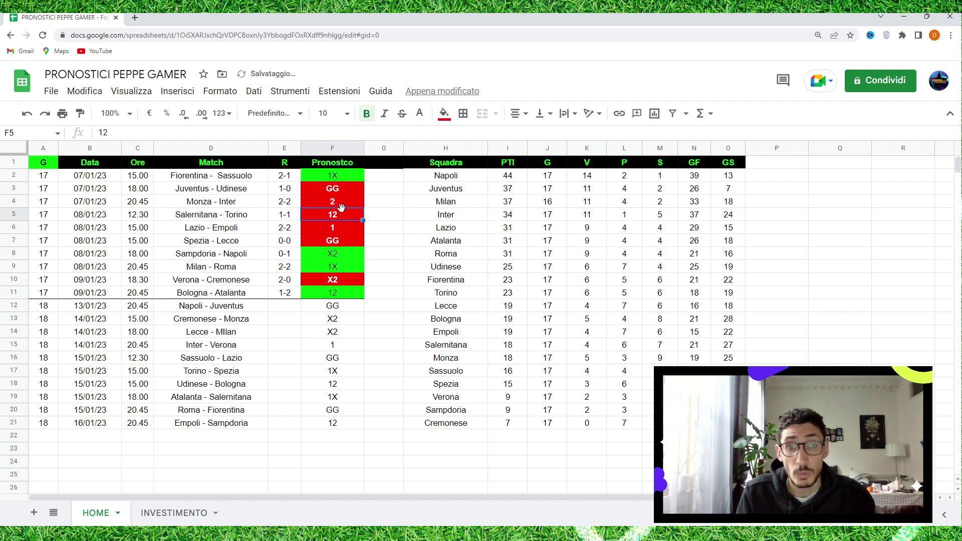